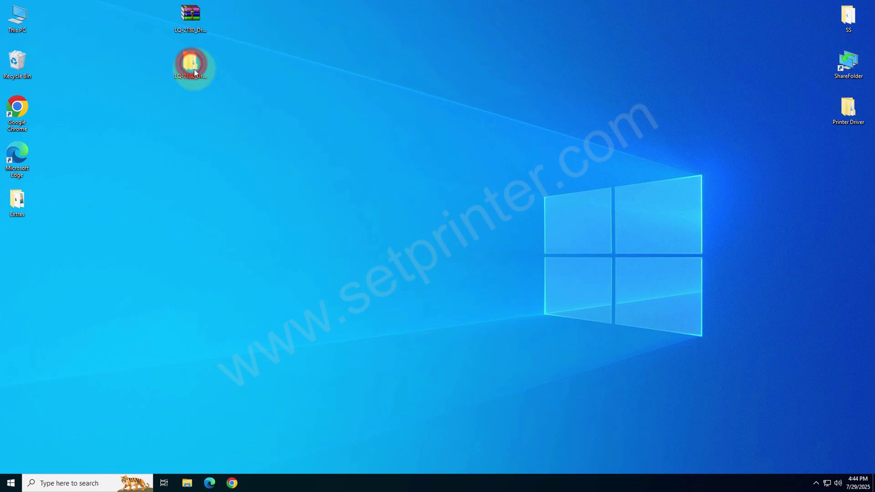
- Copy the path of the 64bit folder in LQ-2180_Drv_STD_DiskVer6_FC1, which contains EBSD014M.INF, and close the folder window
{"action": "double_click", "coordinate": [271, 221]}
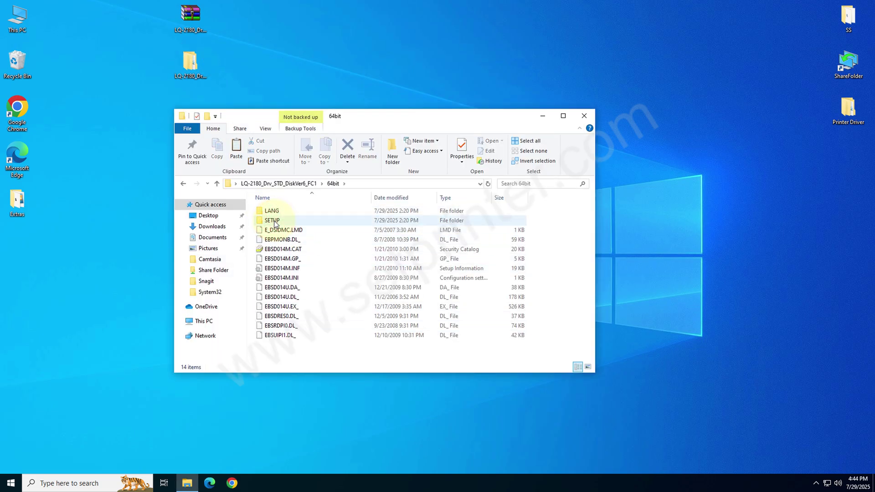
{"action": "left_click", "coordinate": [287, 269]}
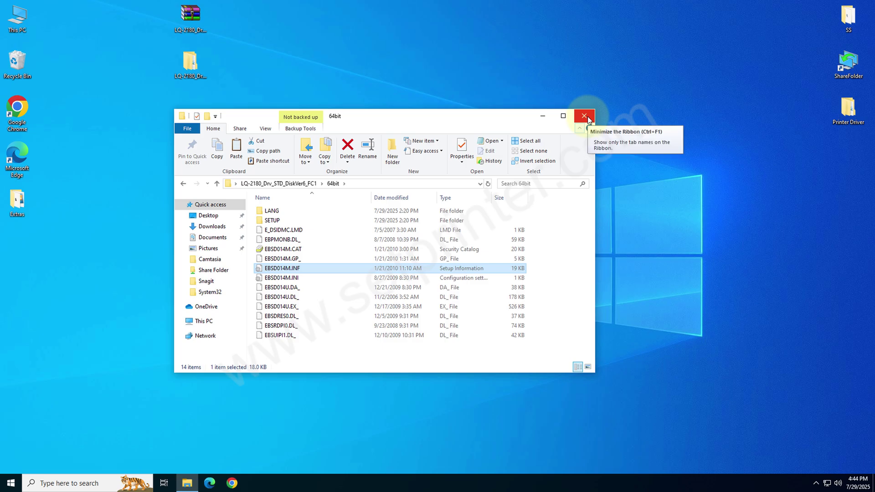
{"action": "left_click", "coordinate": [352, 185]}
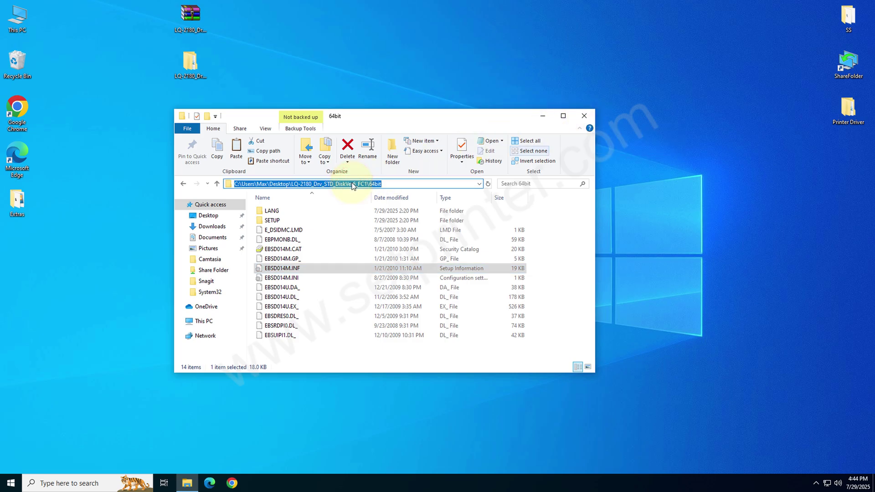
{"action": "right_click", "coordinate": [372, 185]}
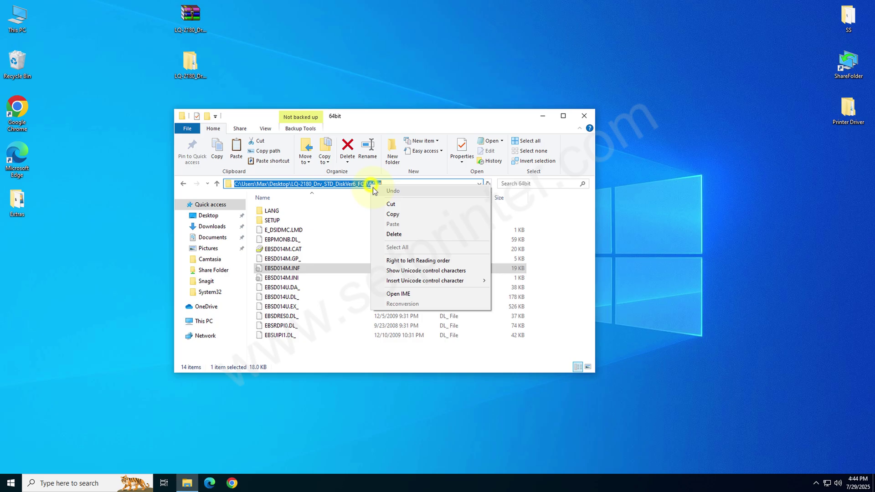
{"action": "left_click", "coordinate": [393, 215]}
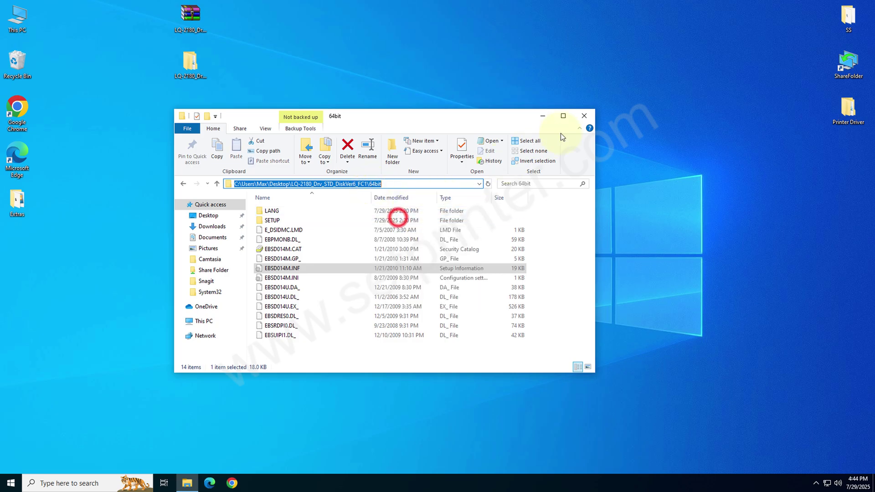
{"action": "left_click", "coordinate": [587, 119]}
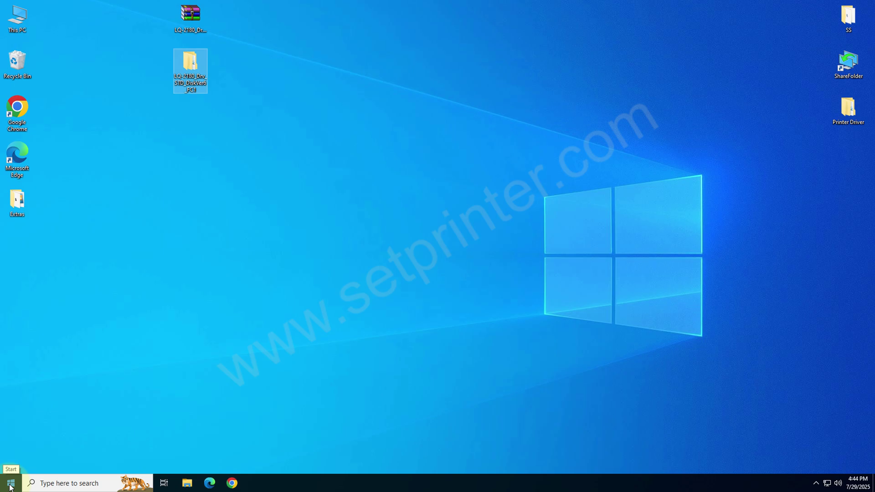
- Open the Printers & scanners page in the Windows device settings
{"action": "left_click", "coordinate": [10, 485]}
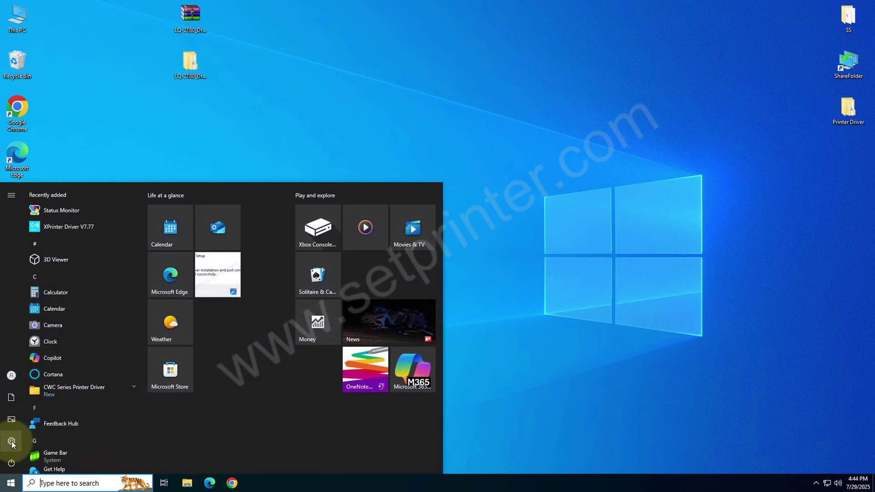
{"action": "left_click", "coordinate": [13, 443]}
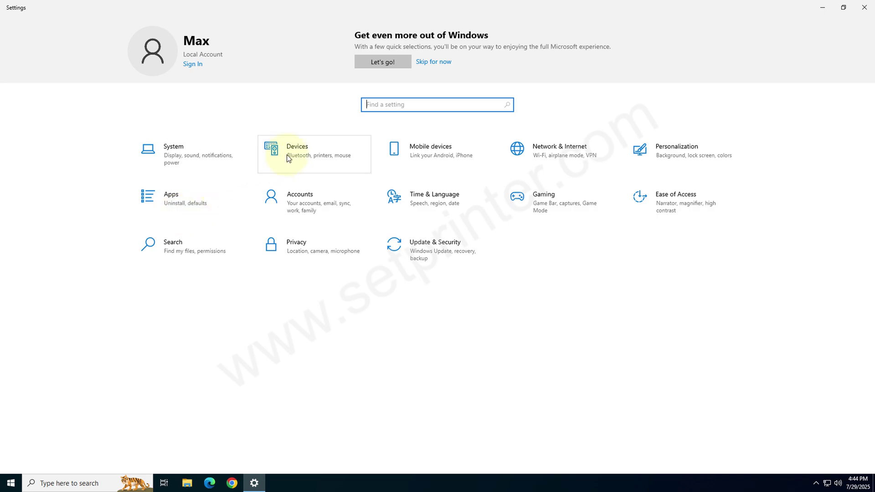
{"action": "left_click", "coordinate": [287, 156]}
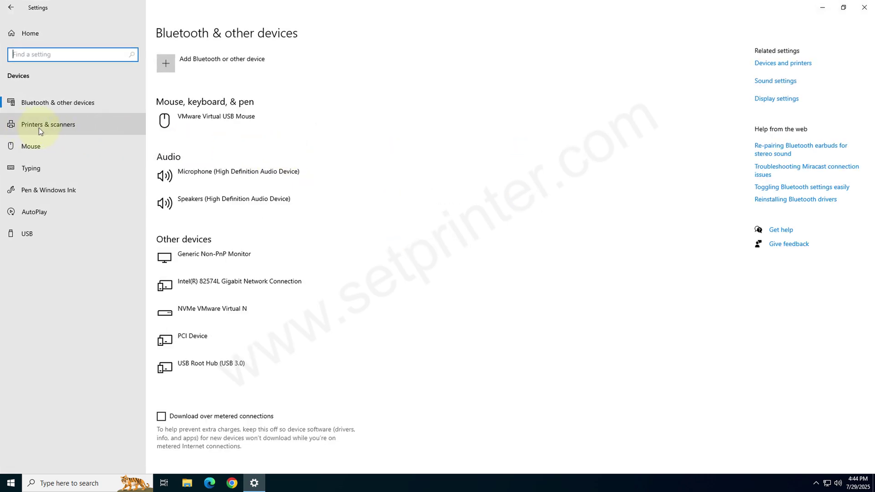
{"action": "left_click", "coordinate": [44, 130]}
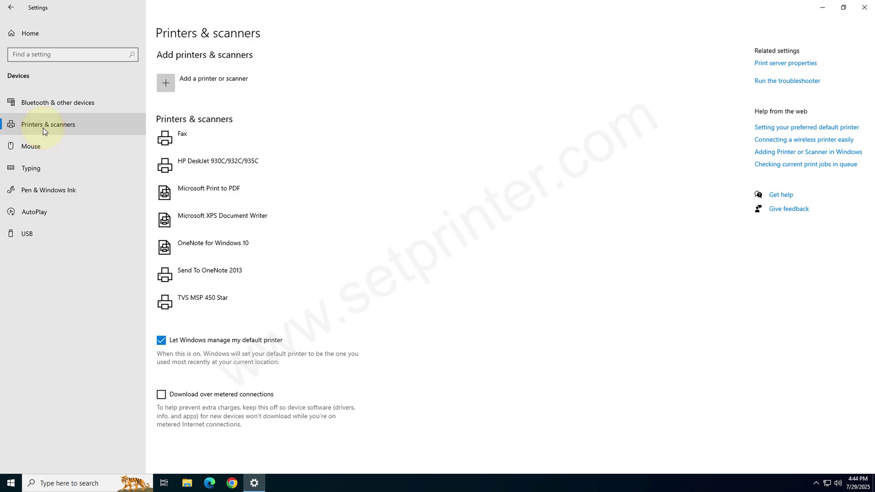
- Start adding an unlisted printer as a local or network printer with manual settings
{"action": "left_click", "coordinate": [166, 84]}
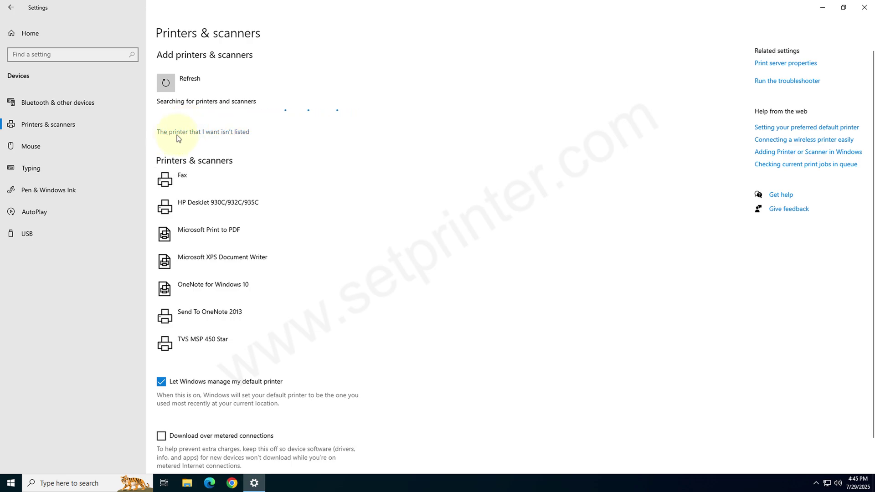
{"action": "left_click", "coordinate": [226, 134]}
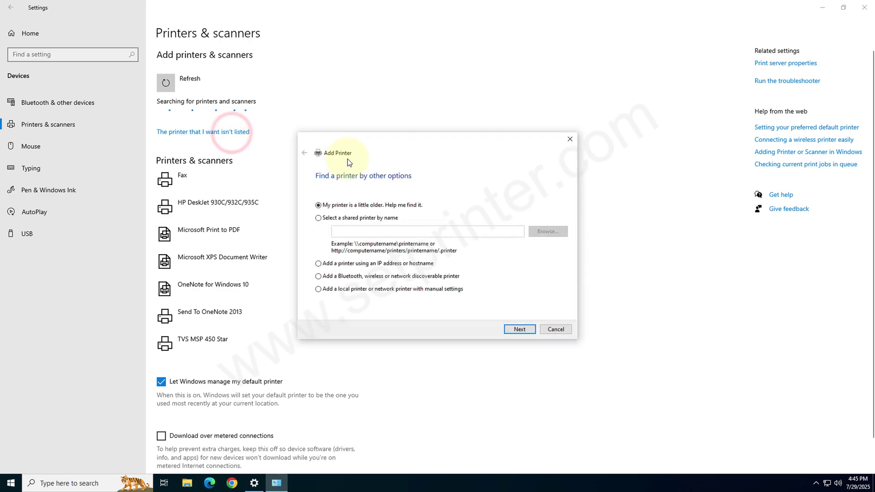
{"action": "left_click", "coordinate": [322, 291]}
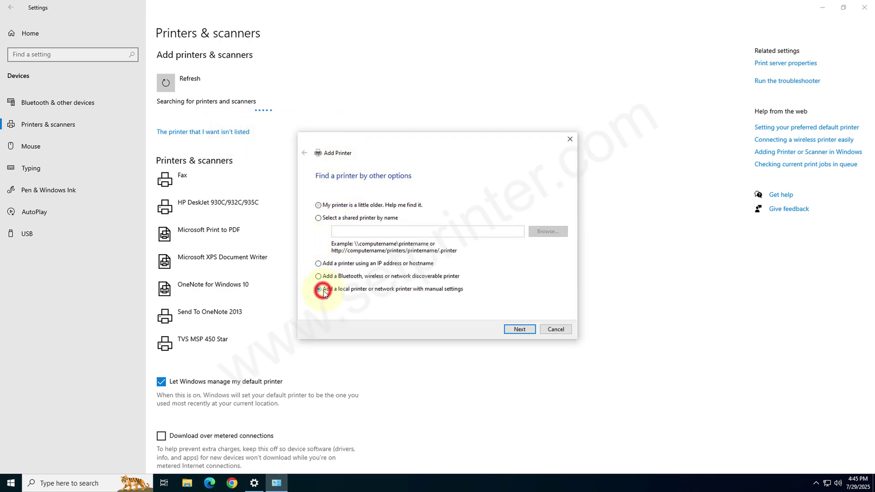
{"action": "left_click", "coordinate": [519, 330]}
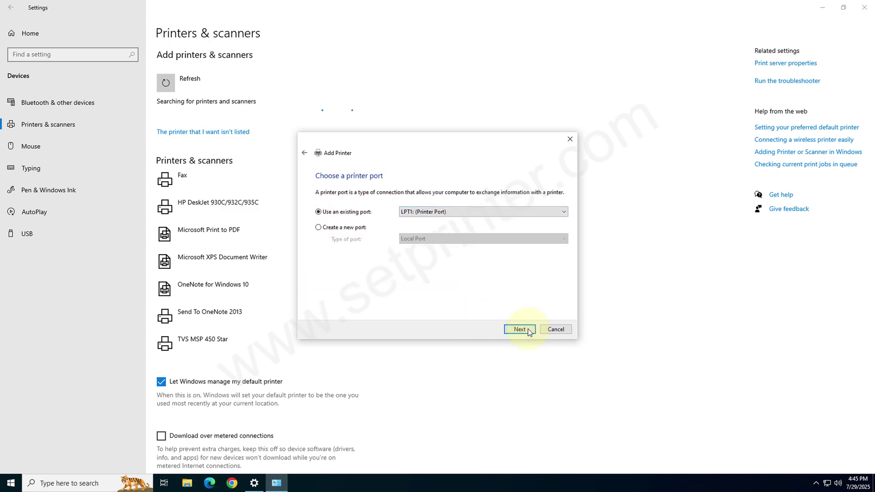
- Assign the new printer to the existing port USB001 (Virtual Printer Port for USB)
{"action": "left_click", "coordinate": [454, 215]}
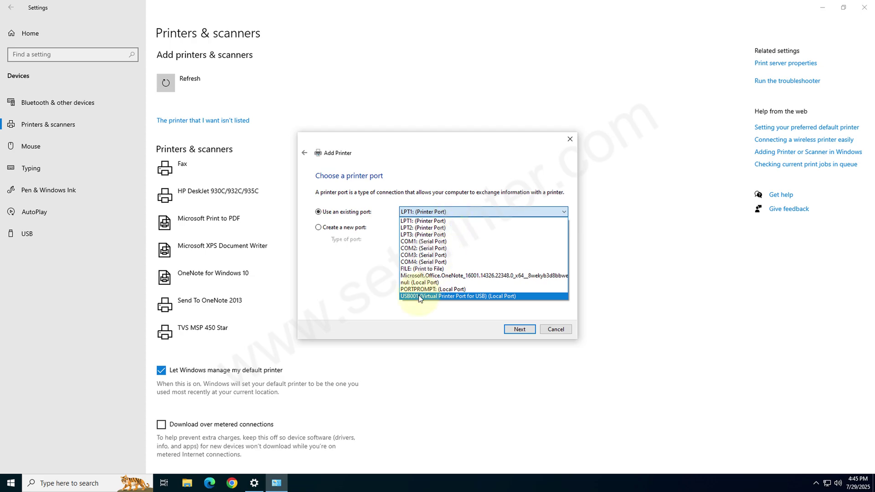
{"action": "left_click", "coordinate": [420, 297]}
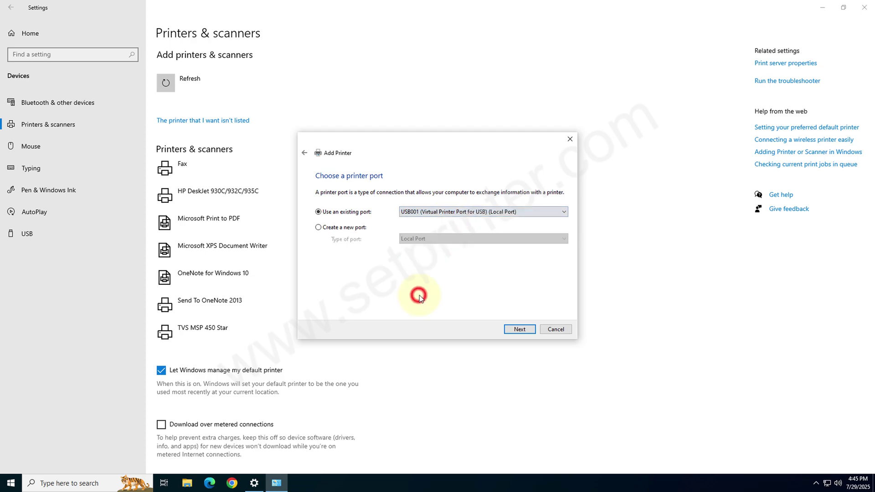
{"action": "left_click", "coordinate": [520, 329]}
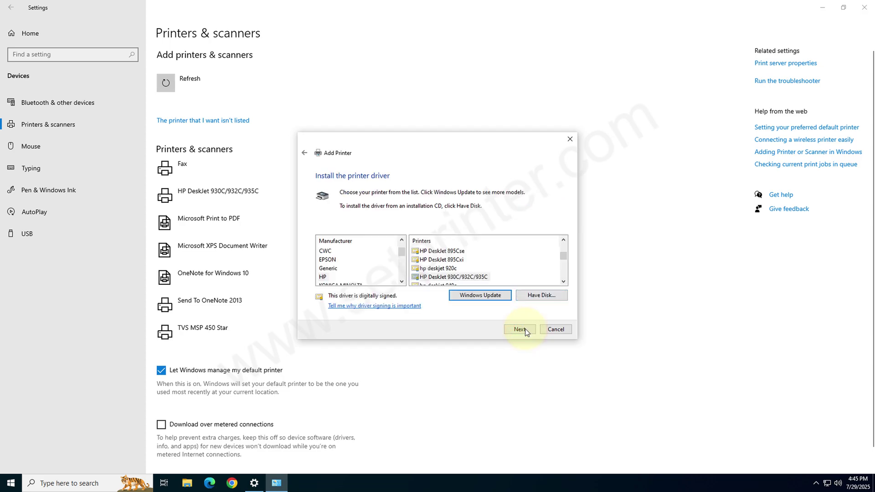
- Choose to install the driver from disk and browse to Desktop > LQ-2180_Drv_STD_DiskVer6_FC1 > 64bit
{"action": "left_click", "coordinate": [537, 297]}
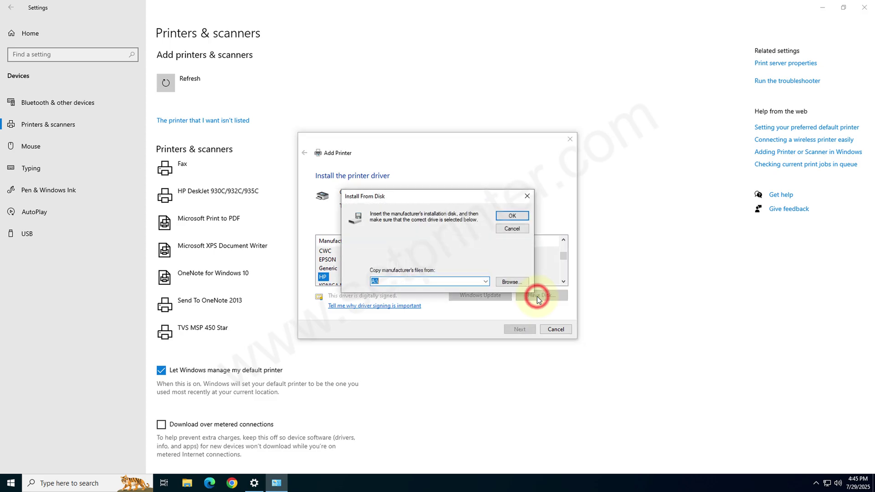
{"action": "left_click", "coordinate": [515, 283]}
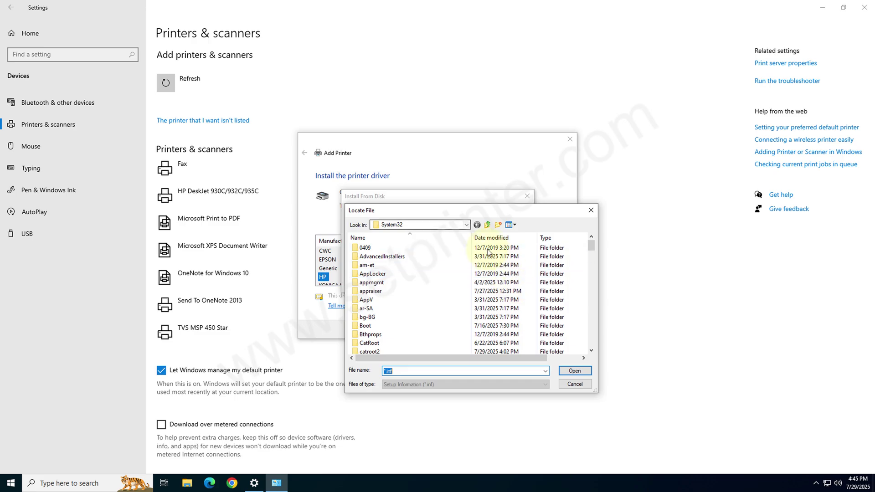
{"action": "left_click", "coordinate": [467, 225]}
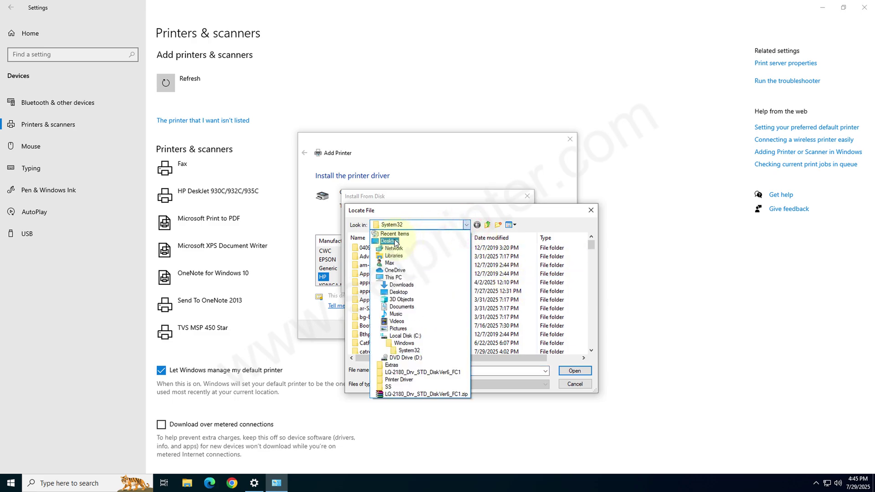
{"action": "left_click", "coordinate": [393, 242]}
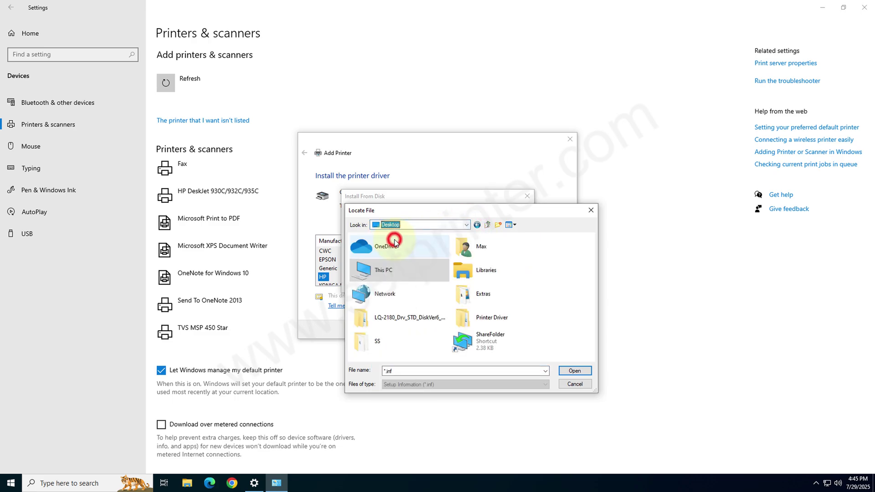
{"action": "double_click", "coordinate": [391, 319]}
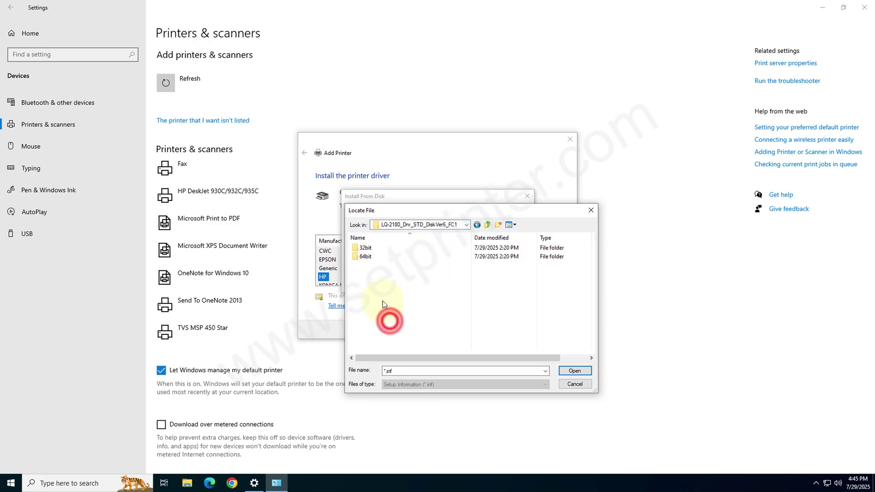
{"action": "double_click", "coordinate": [366, 256]}
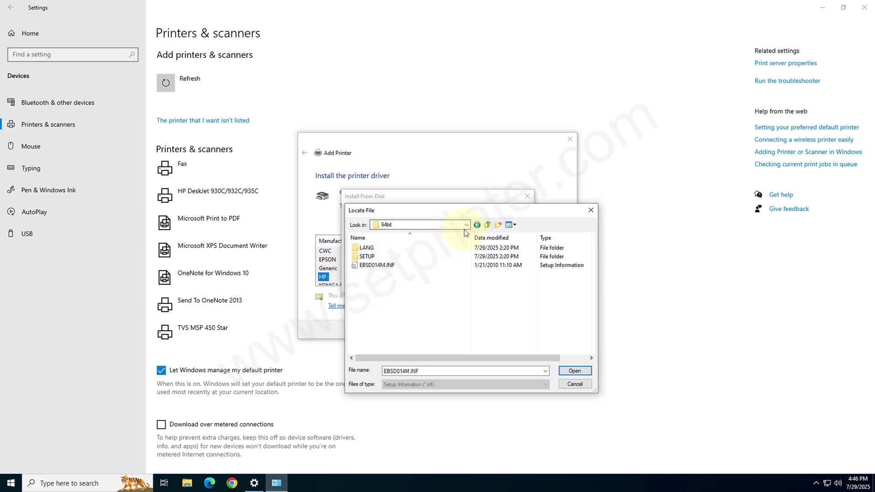
- Go back up to the LQ-2180_Drv_STD_DiskVer6_FC1 folder, highlight the 32bit and 64bit folders, and reopen 64bit
{"action": "left_click", "coordinate": [486, 223]}
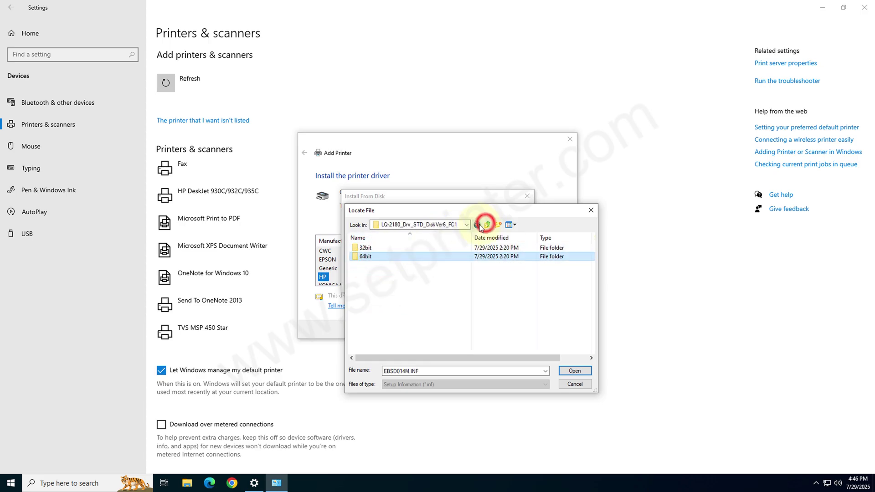
{"action": "left_click", "coordinate": [369, 249]}
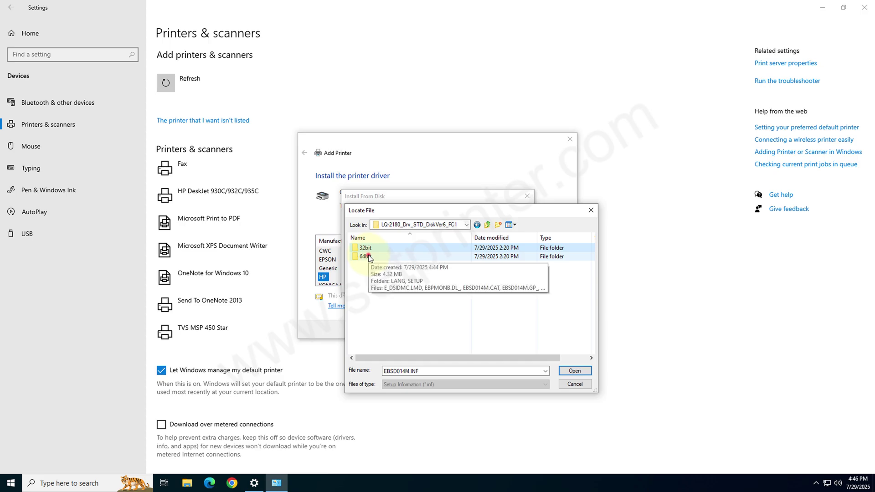
{"action": "left_click", "coordinate": [369, 257]}
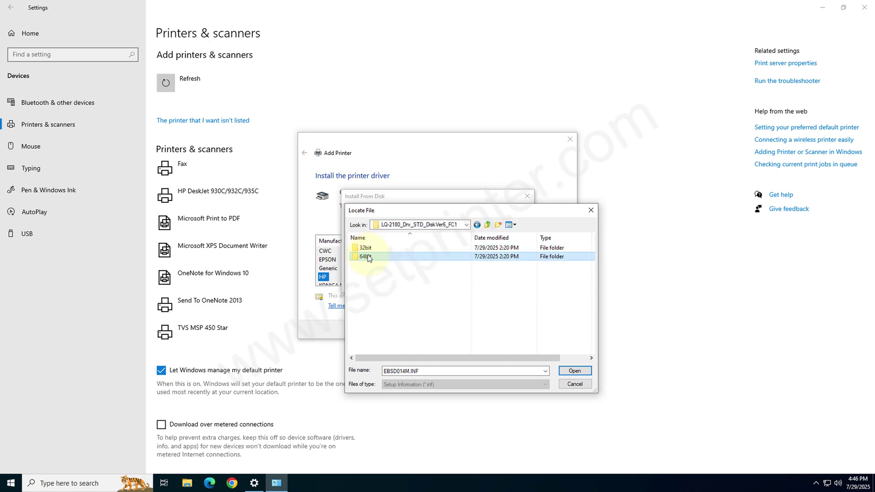
{"action": "double_click", "coordinate": [369, 257]}
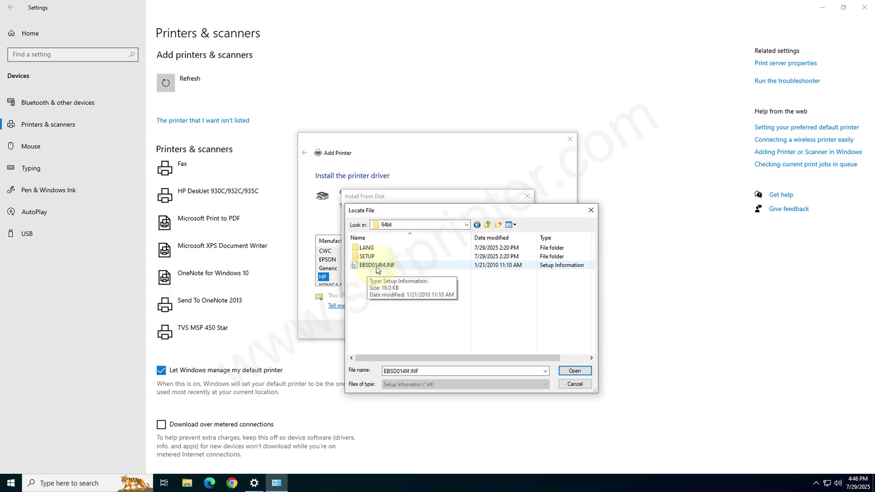
- Load EBSD014M.INF from the 64bit folder as the driver source for the disk installation
{"action": "left_click", "coordinate": [377, 266]}
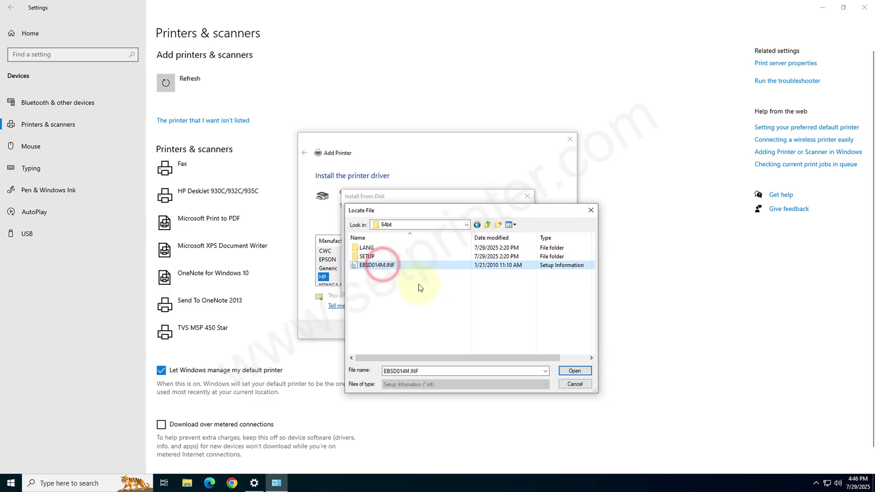
{"action": "left_click", "coordinate": [582, 373]}
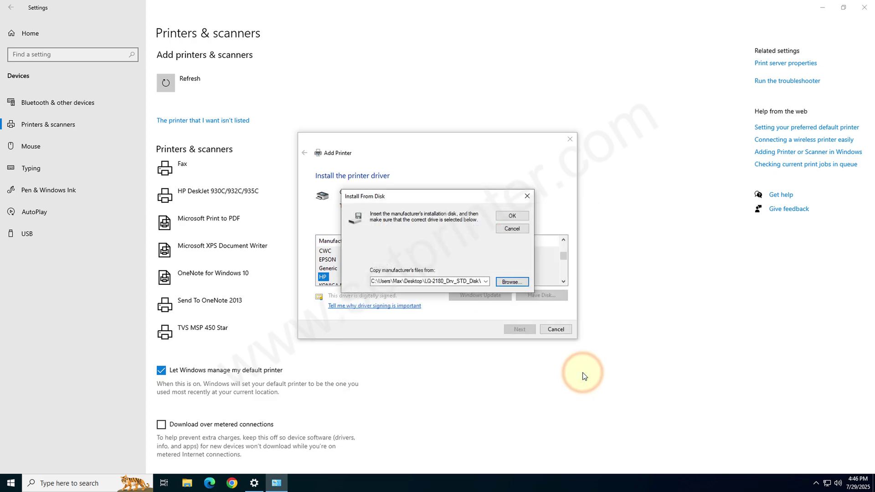
{"action": "left_click", "coordinate": [513, 216]}
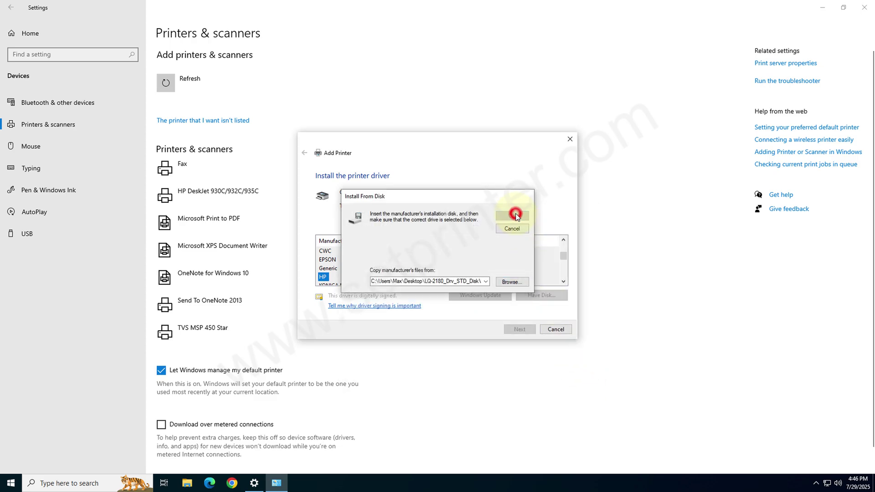
- Install the EPSON LQ-2180 ESC/P2 driver, keeping the suggested printer name
{"action": "left_click", "coordinate": [352, 252]}
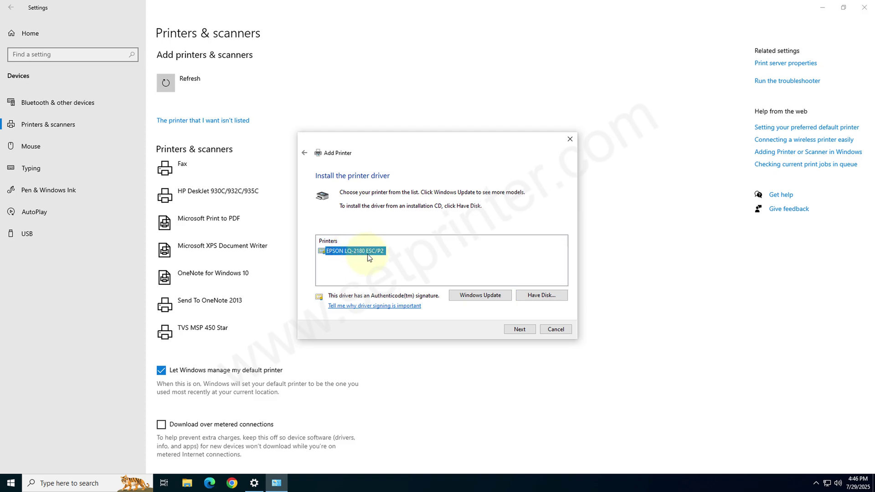
{"action": "left_click", "coordinate": [519, 329]}
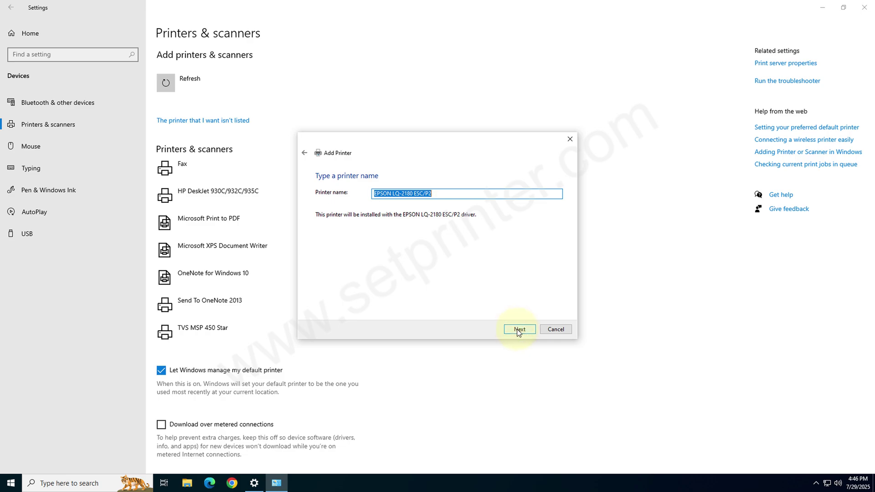
{"action": "left_click", "coordinate": [519, 330]}
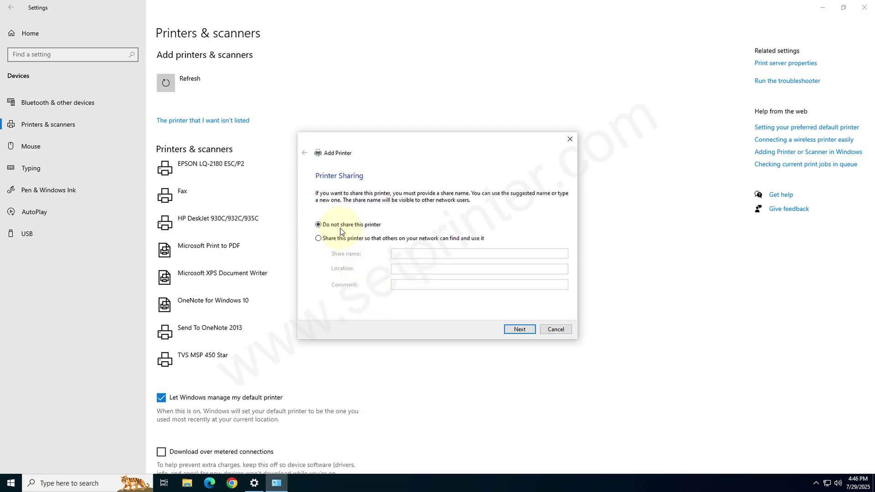
- Finish adding the printer without sharing it and select EPSON LQ-2180 ESC/P2 in the printer list
{"action": "left_click", "coordinate": [524, 327]}
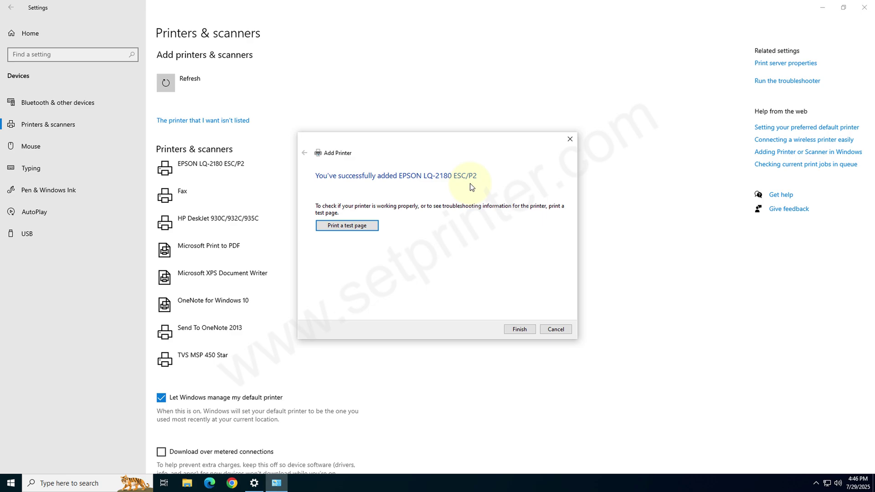
{"action": "left_click", "coordinate": [525, 331]}
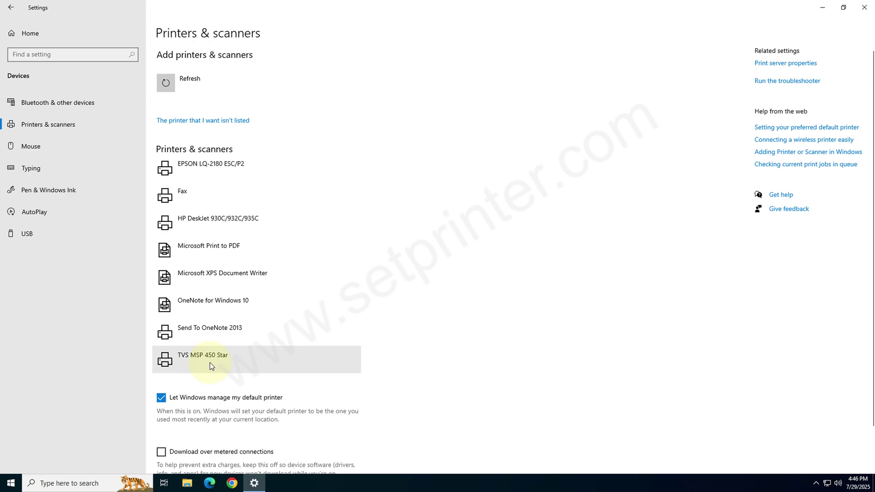
{"action": "left_click", "coordinate": [237, 168]}
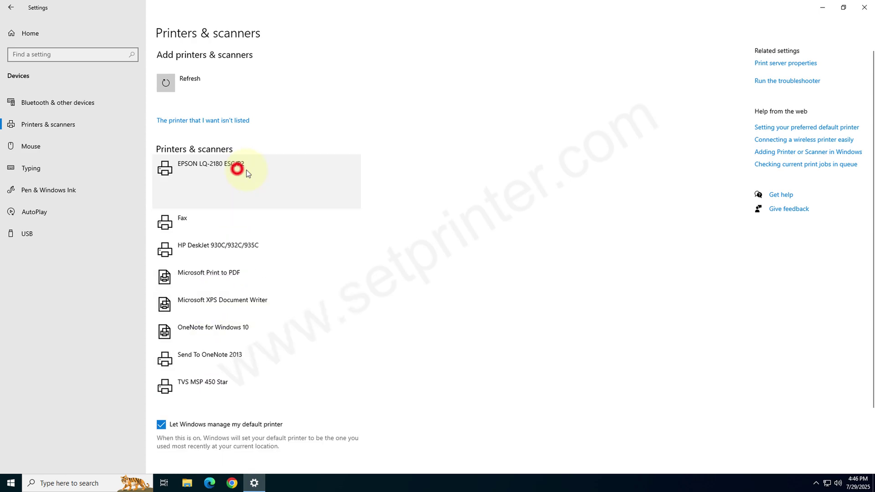